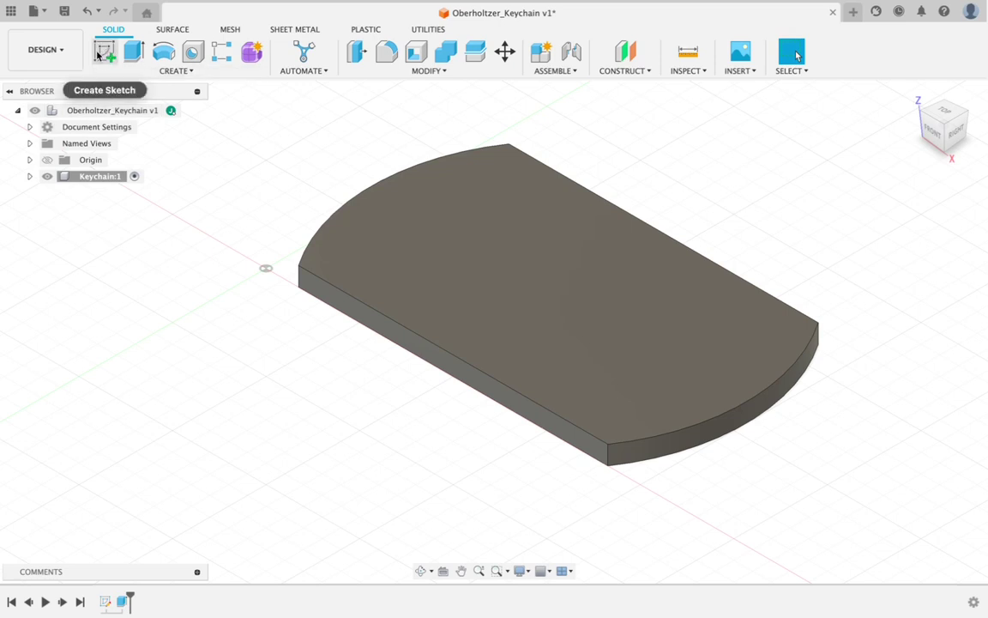
Start a new sketch on the top face of the keychain body.
click(100, 54)
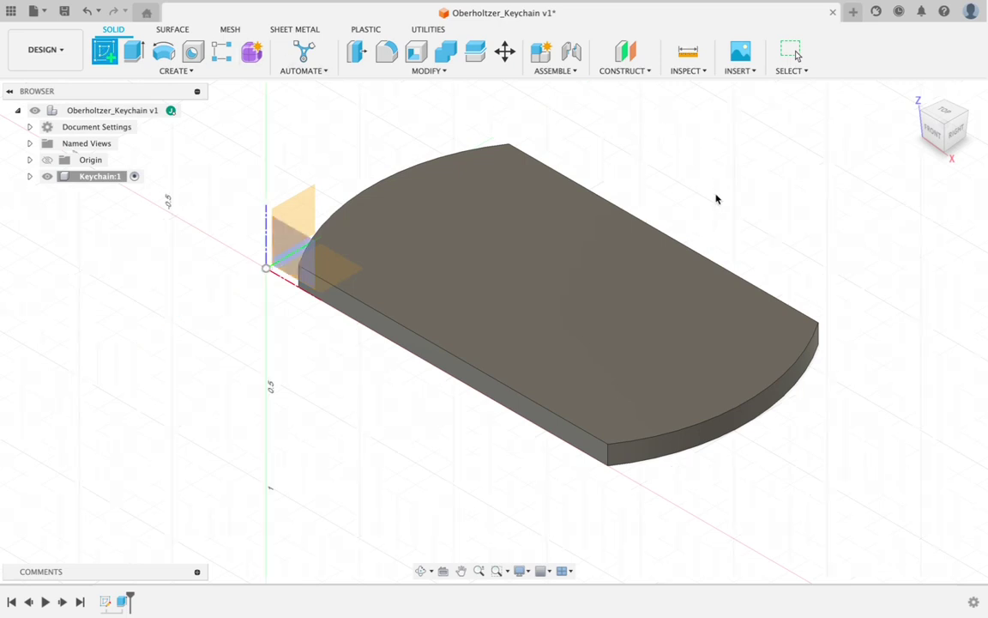
click(553, 243)
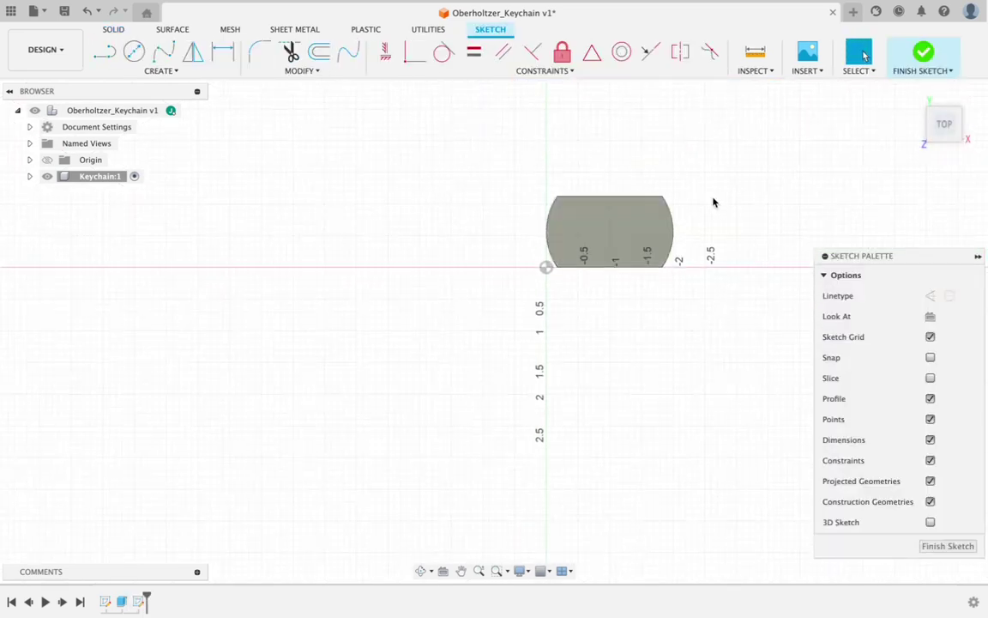
scroll(661, 195, up, 6)
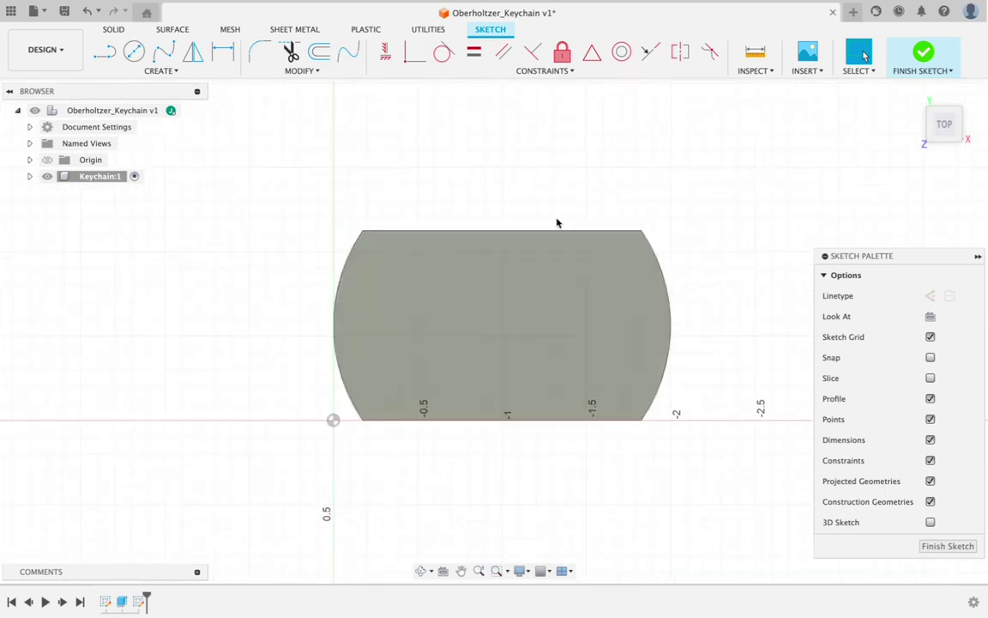
scroll(553, 223, up, 3)
scroll(498, 346, down, 3)
scroll(450, 370, up, 4)
scroll(450, 366, down, 1)
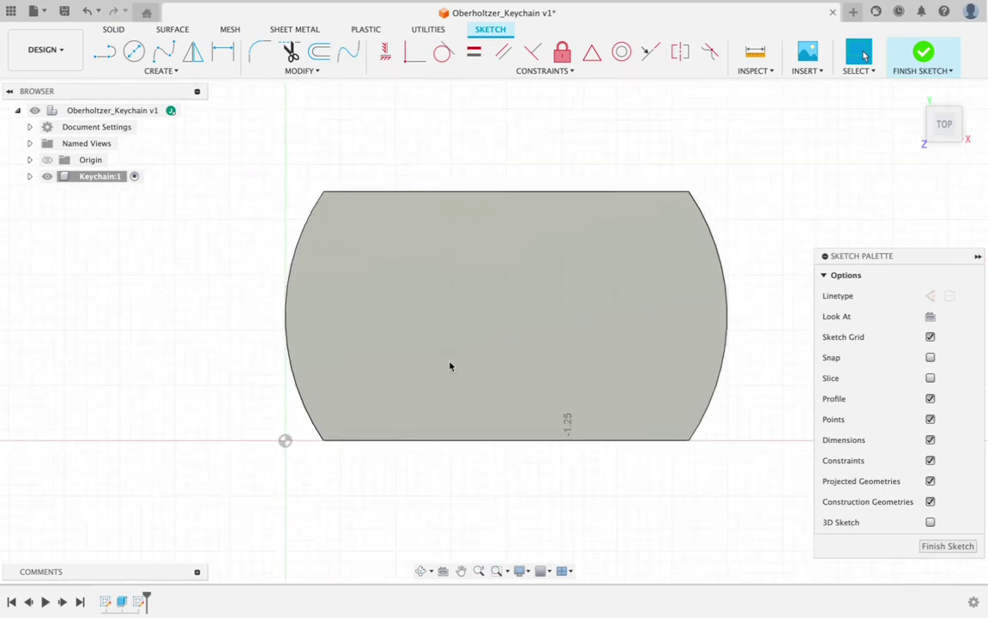
scroll(451, 366, up, 1)
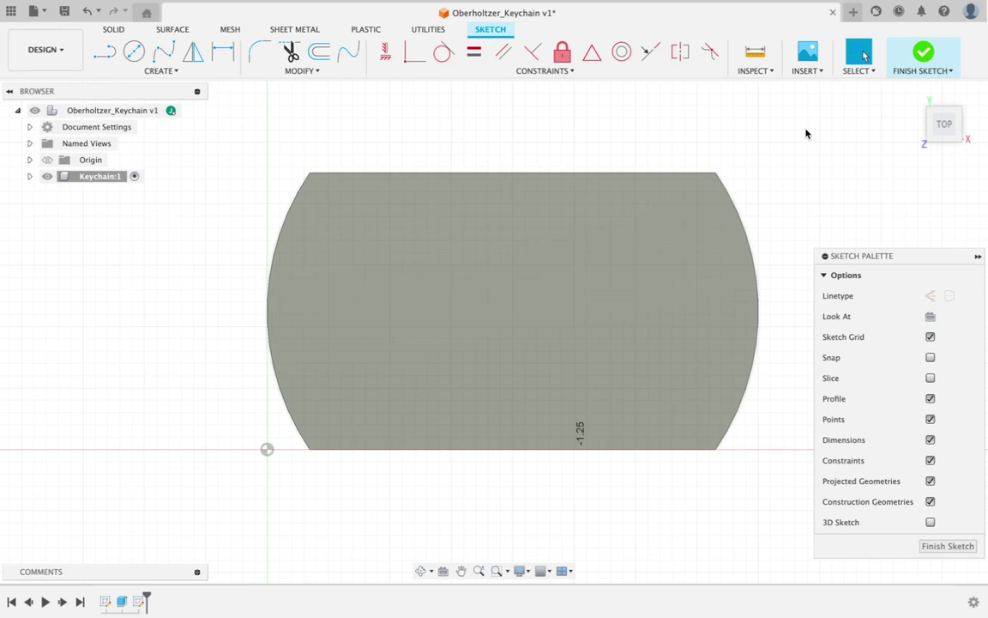
Project the keychain's top face outline into the sketch with Projection Link enabled.
key(p)
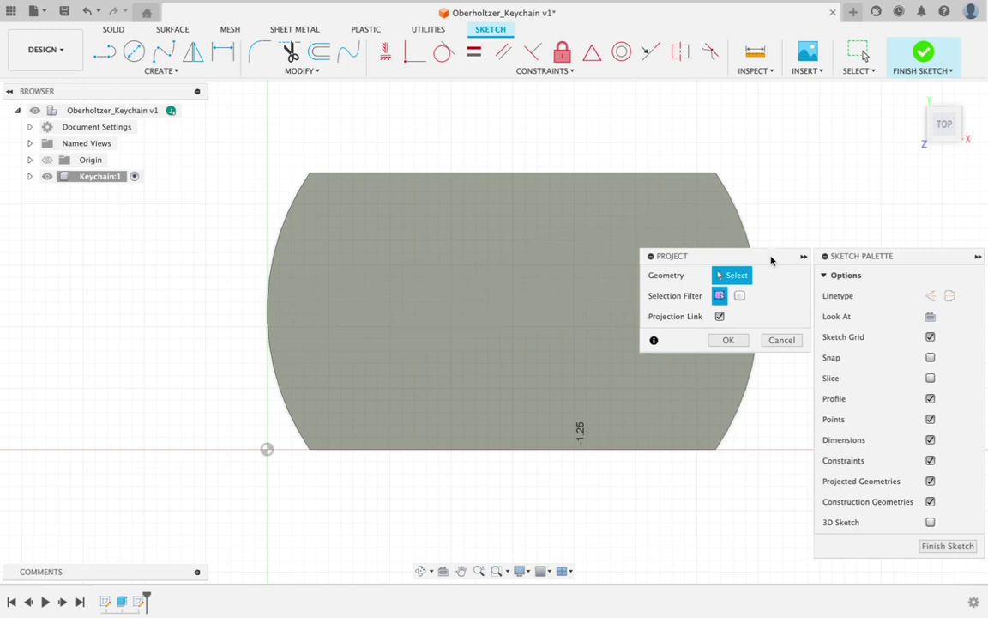
mouse_move(770, 260)
mouse_down()
mouse_move(839, 153)
mouse_move(885, 140)
mouse_up()
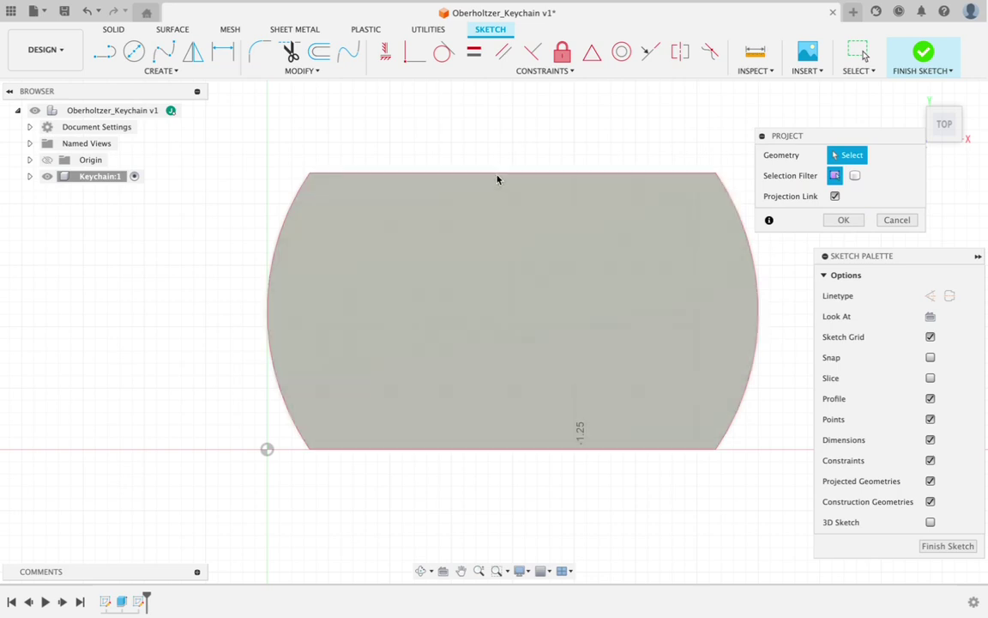
click(433, 233)
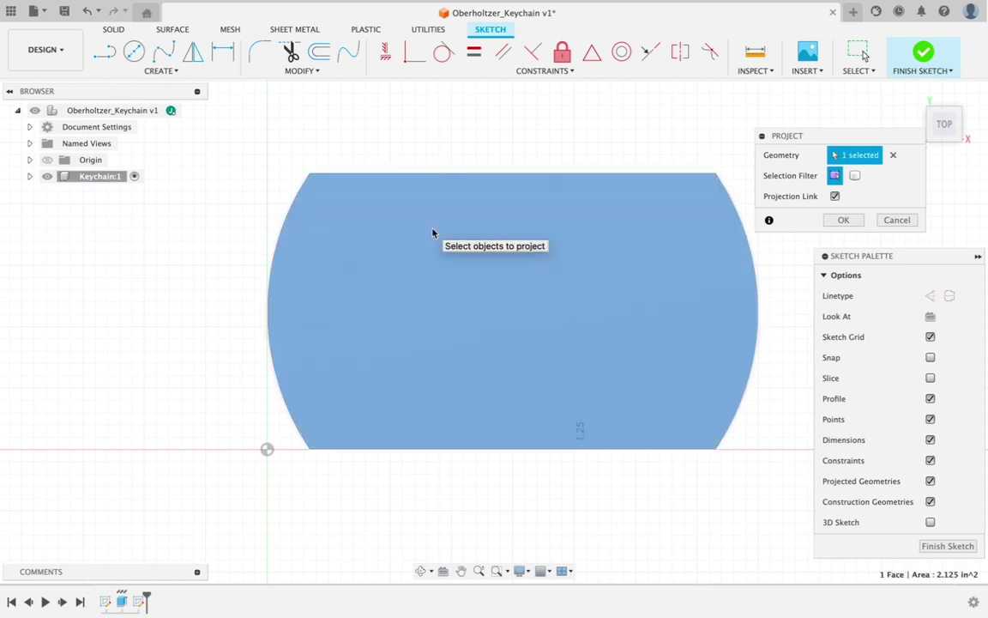
click(841, 219)
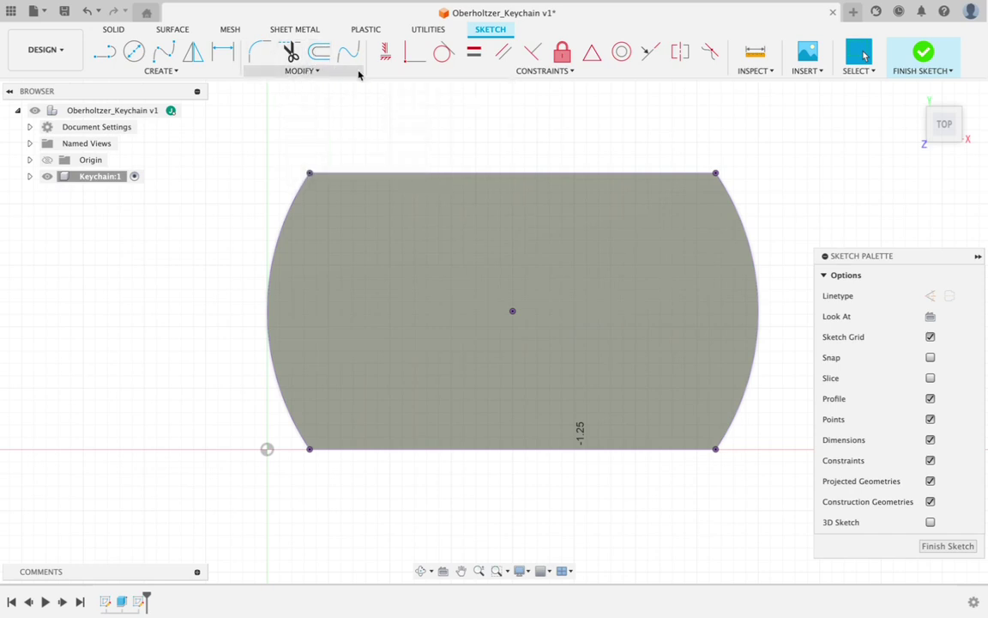
Offset the projected outline inward with an offset position of -0.08 in, using chain selection, and finish the sketch.
click(319, 53)
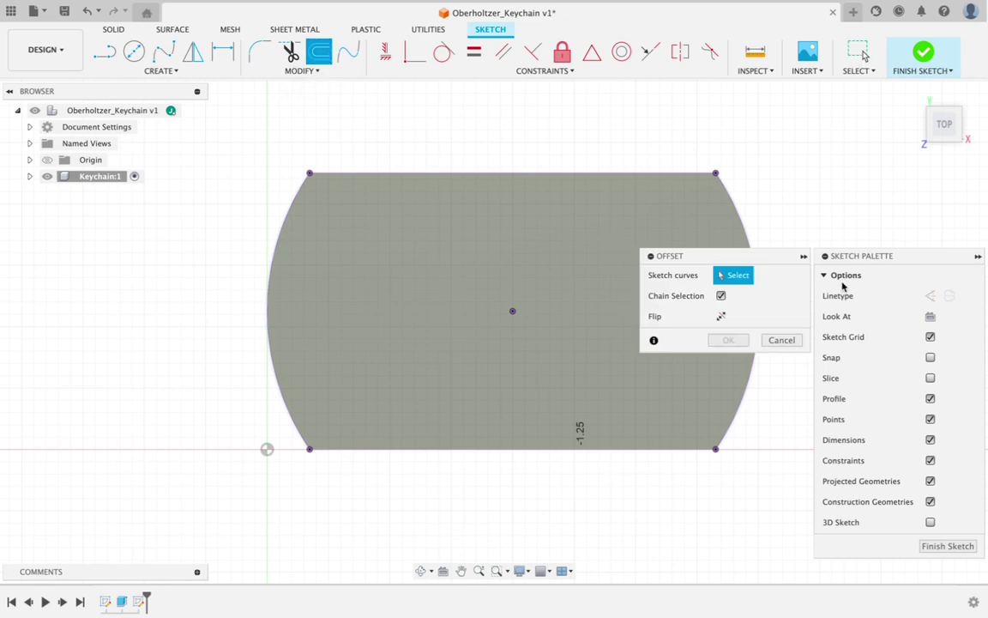
drag(763, 256, 856, 126)
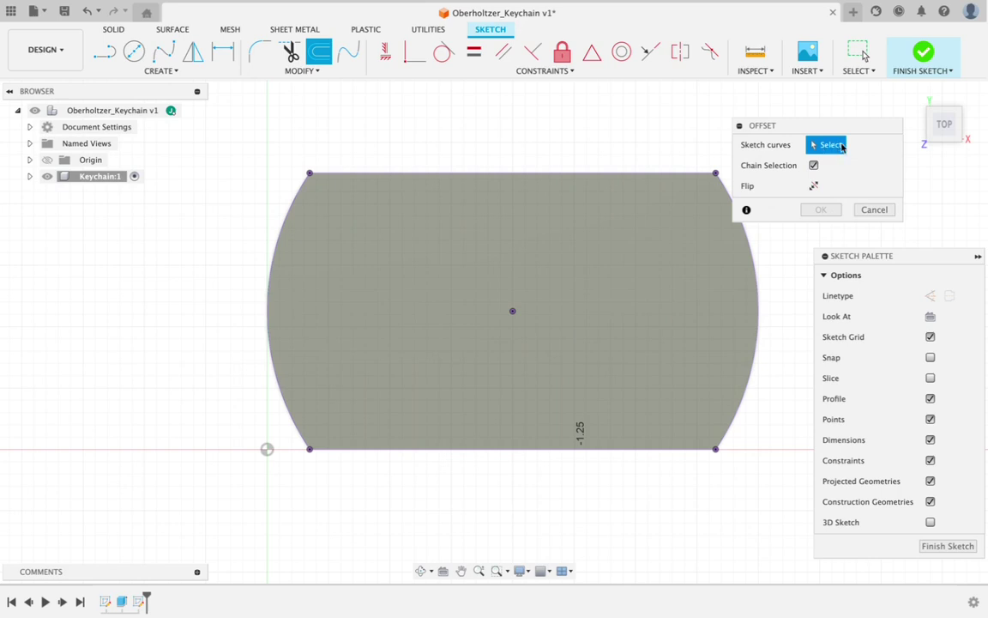
click(619, 173)
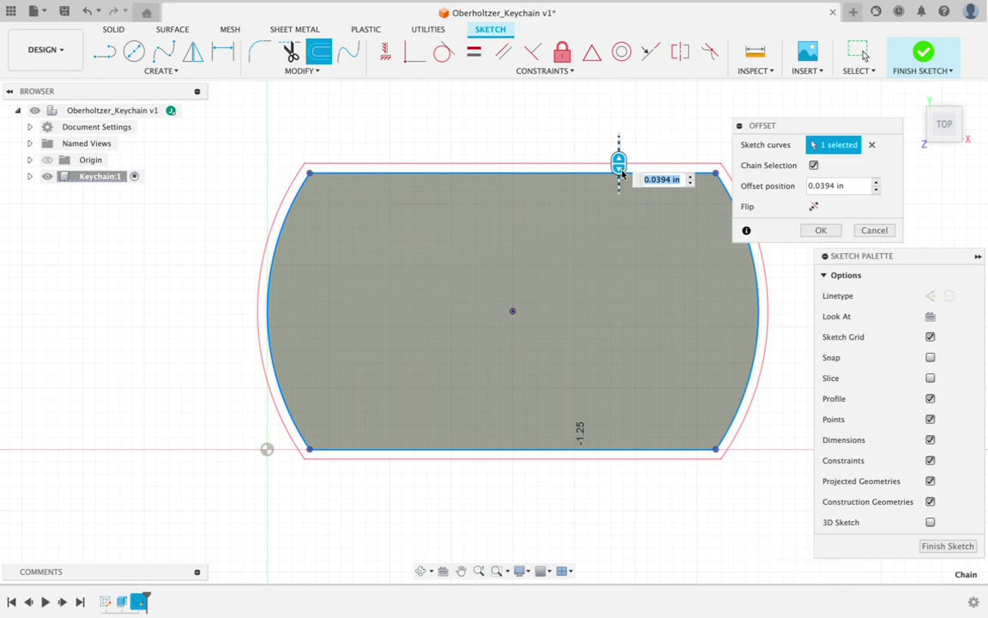
drag(620, 168, 619, 199)
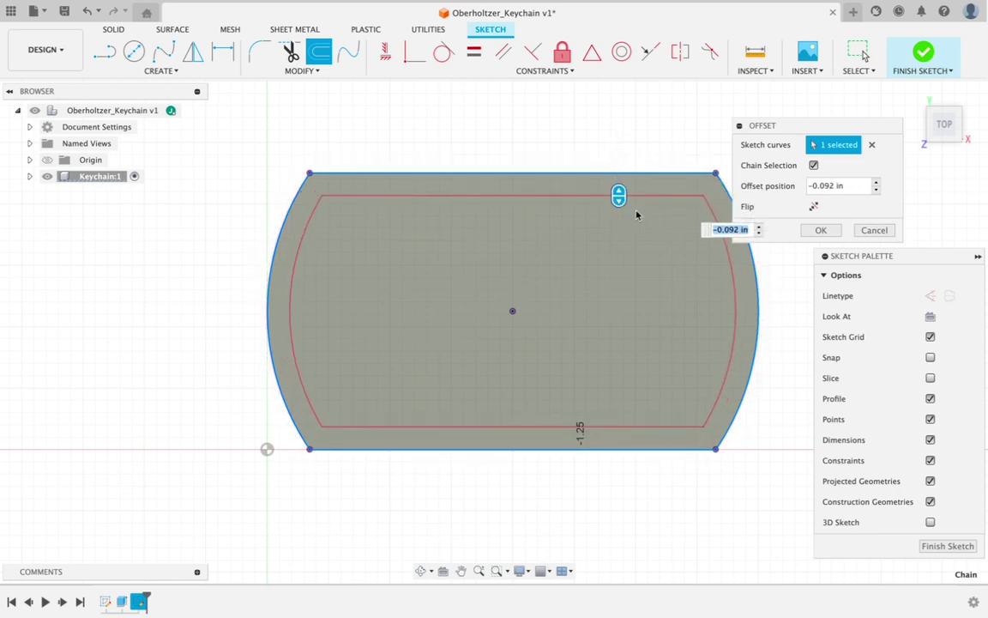
click(739, 230)
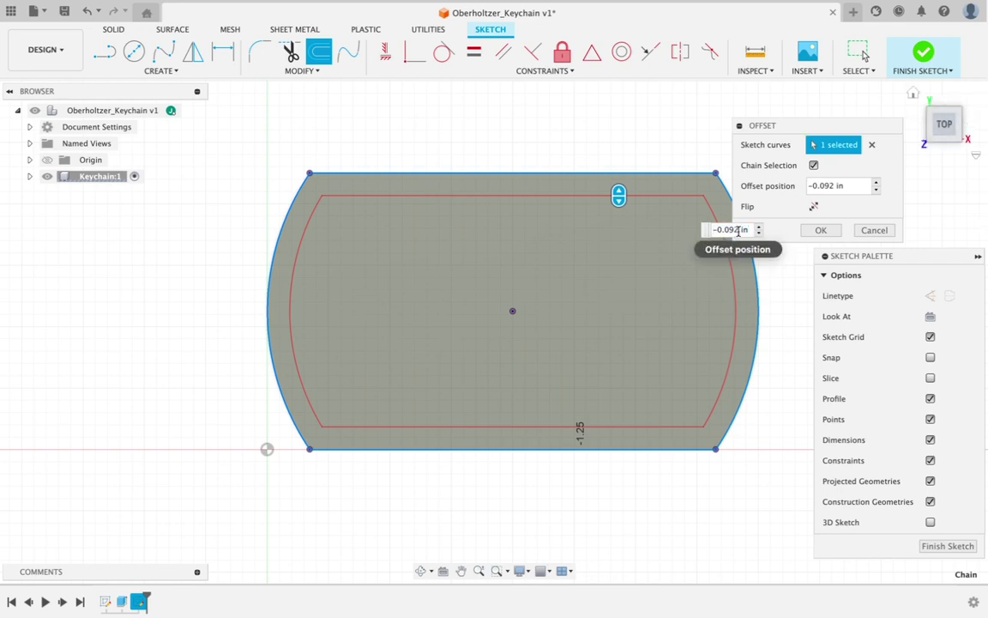
text(-)
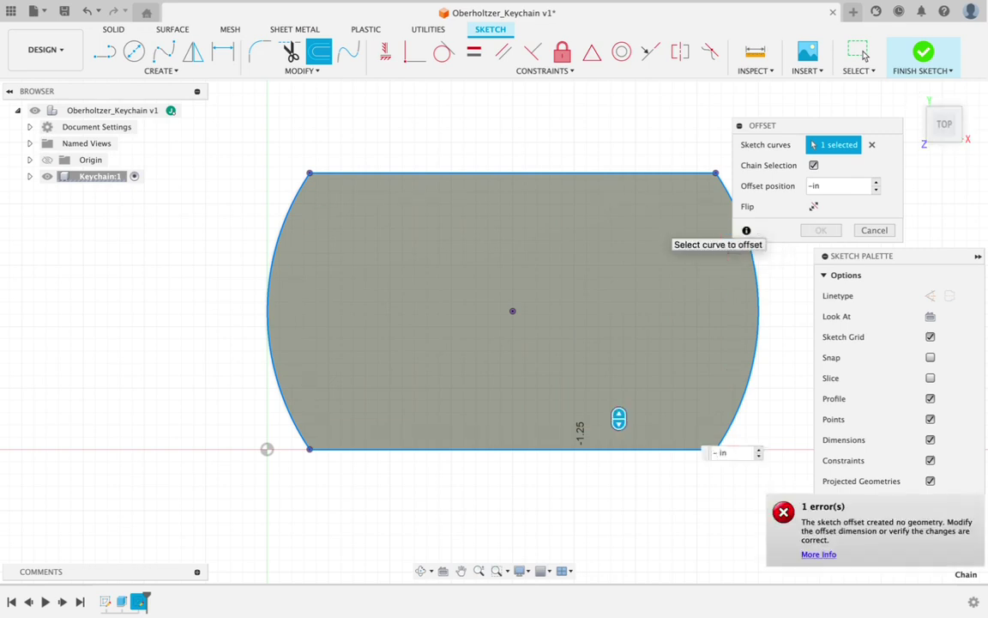
text(.08)
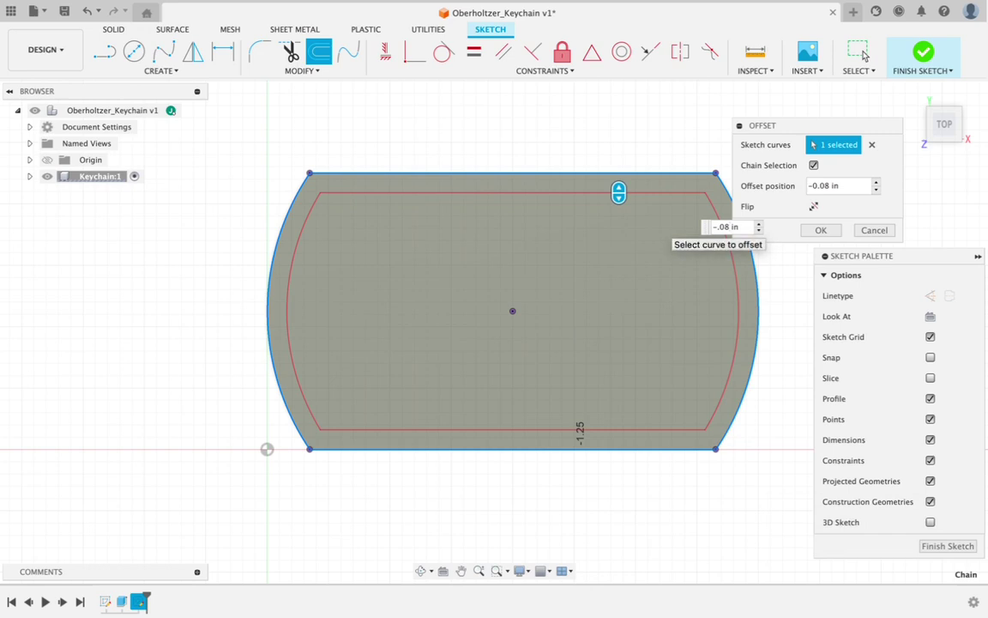
click(821, 230)
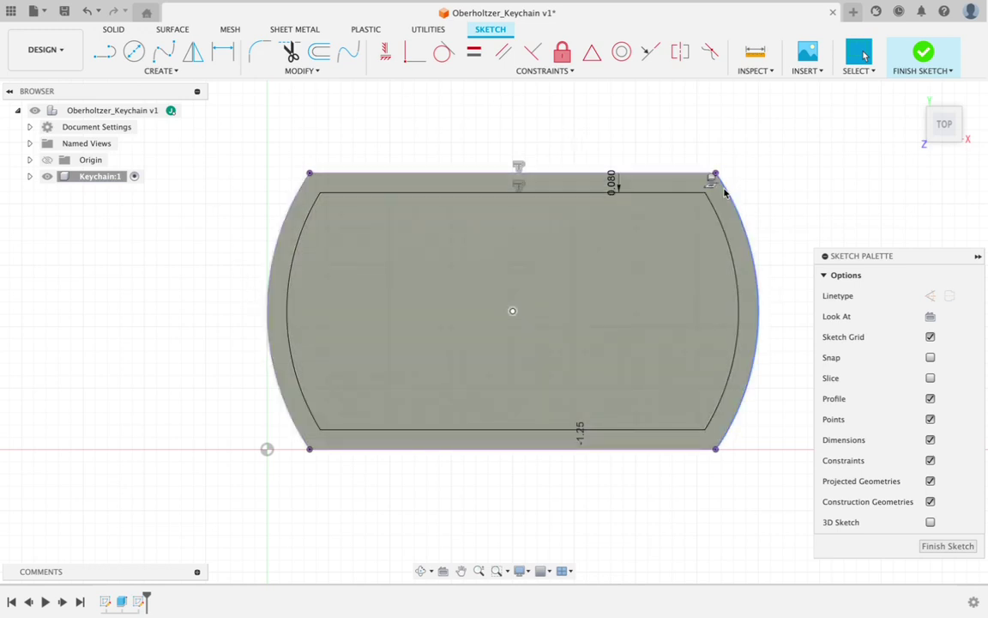
click(923, 53)
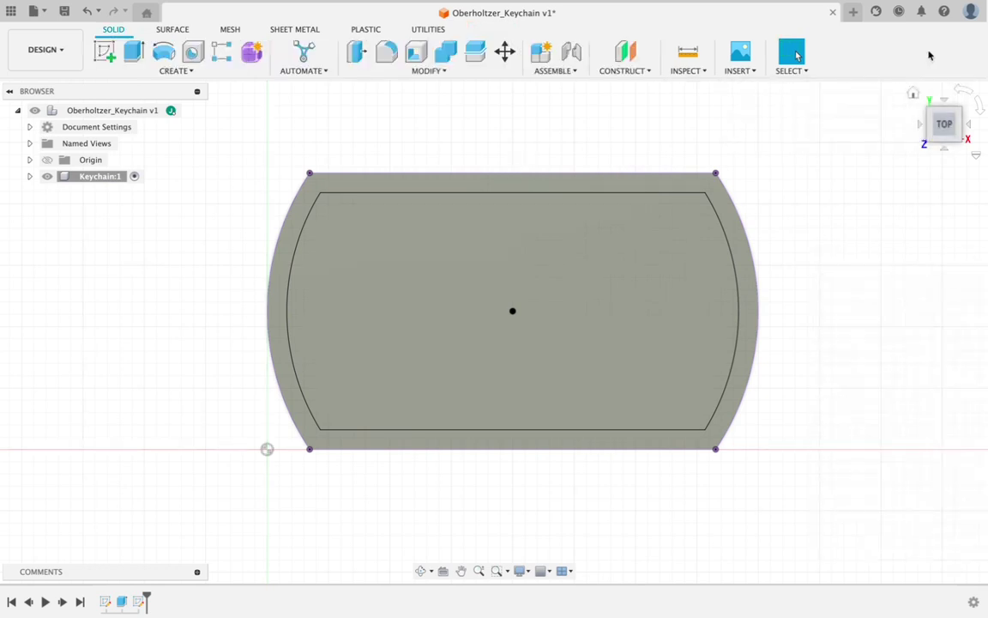
Extrude the inner offset profile by -0.05 in as a cut to form a recessed pocket in the keychain's top.
click(916, 97)
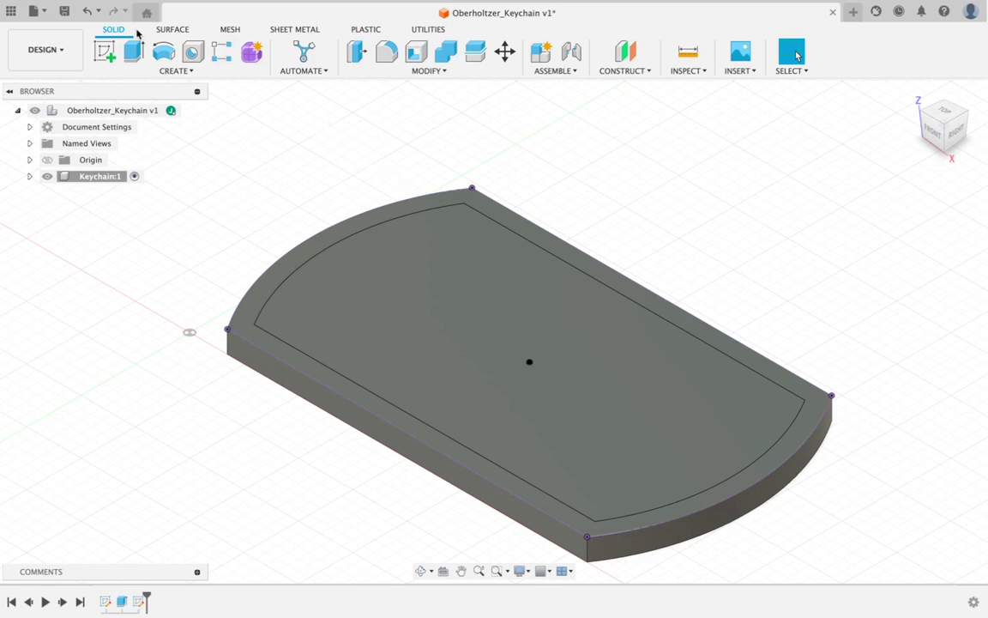
click(133, 51)
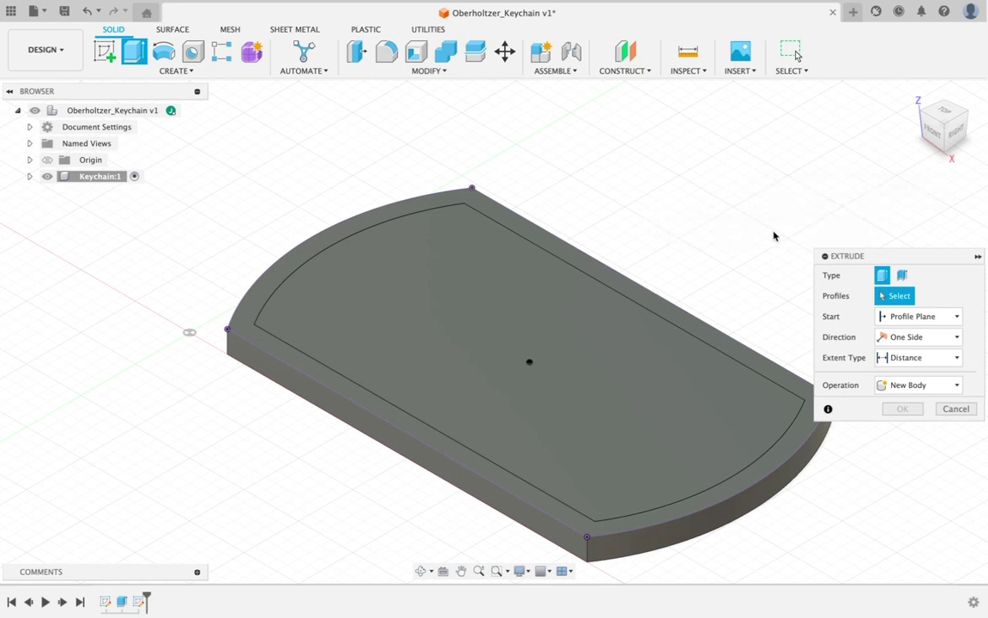
drag(849, 256, 852, 142)
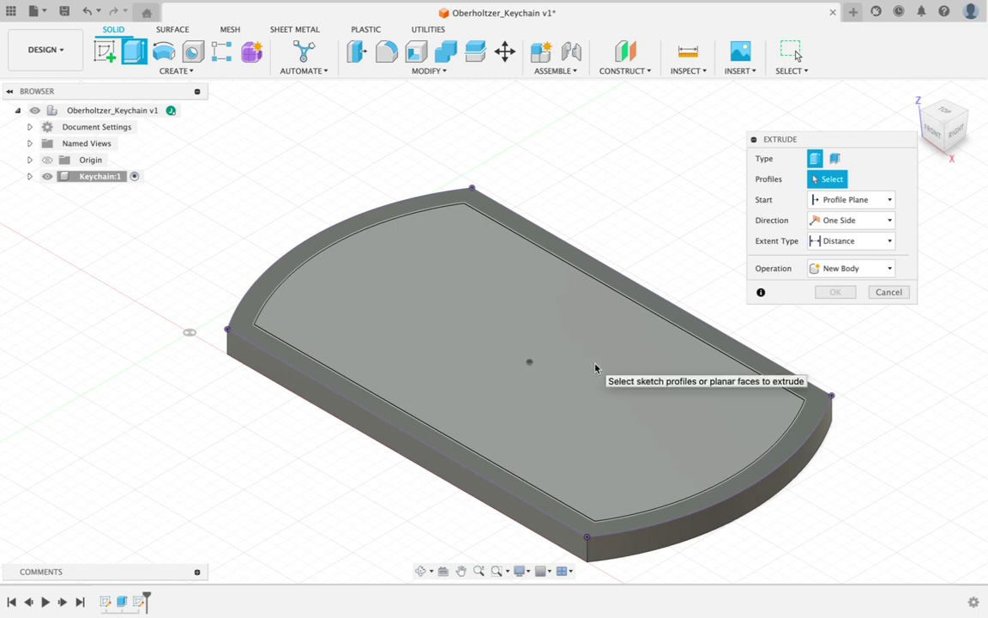
click(519, 322)
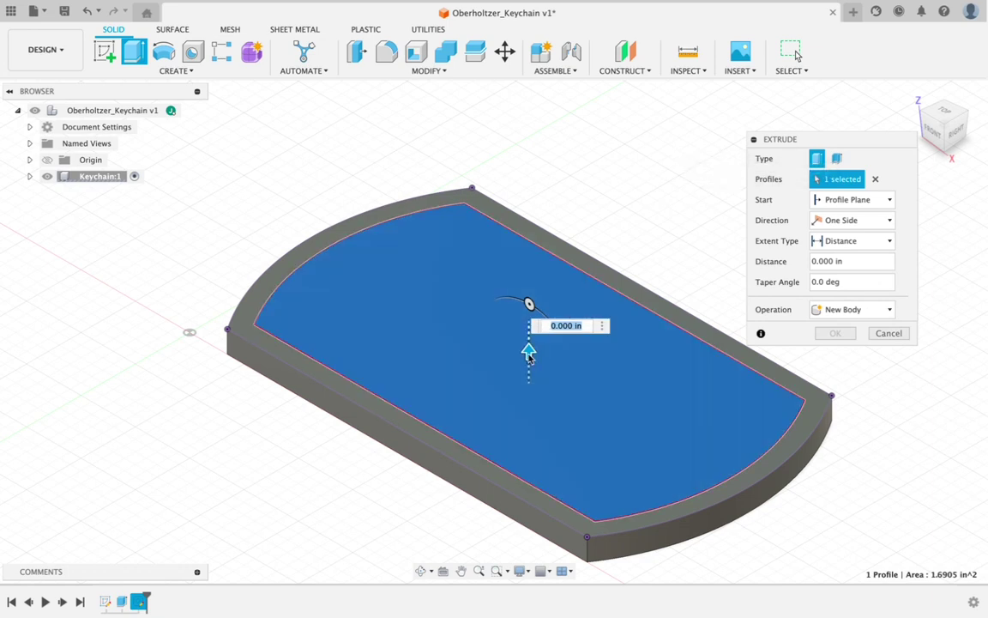
drag(529, 353, 539, 221)
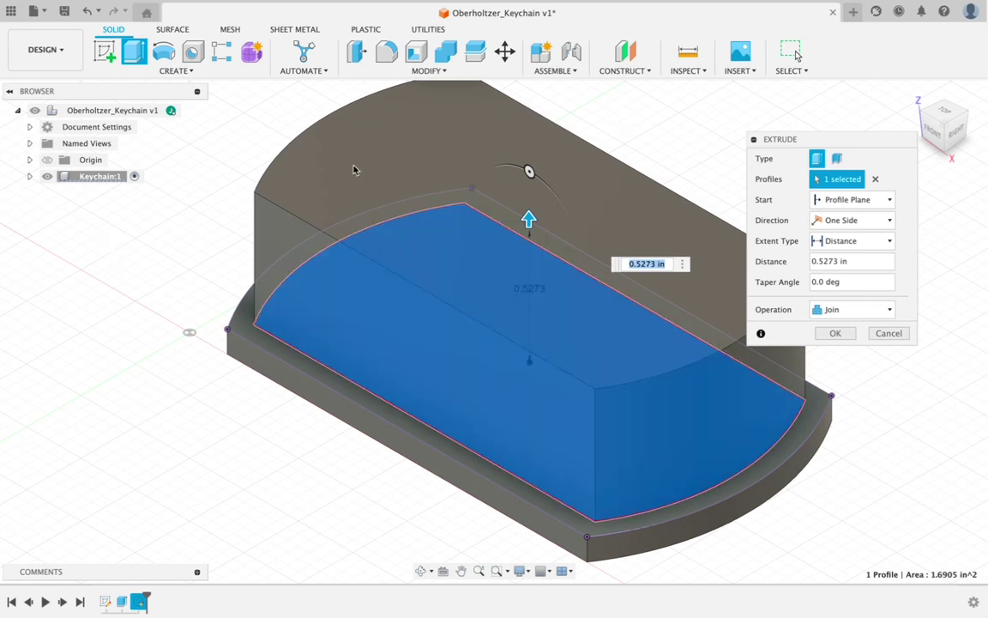
drag(529, 220, 507, 368)
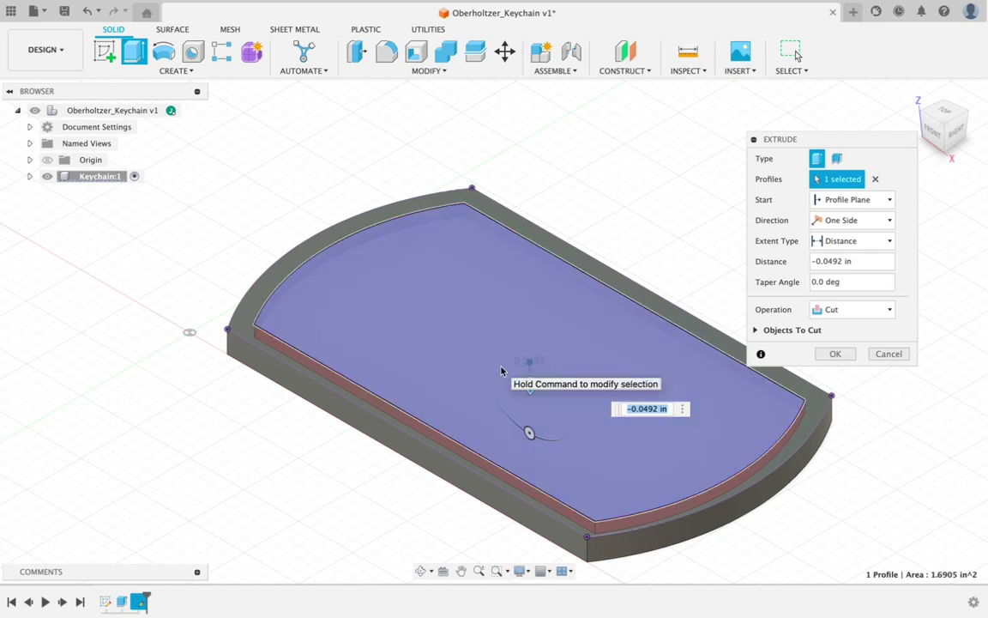
text(-.05)
key(Return)
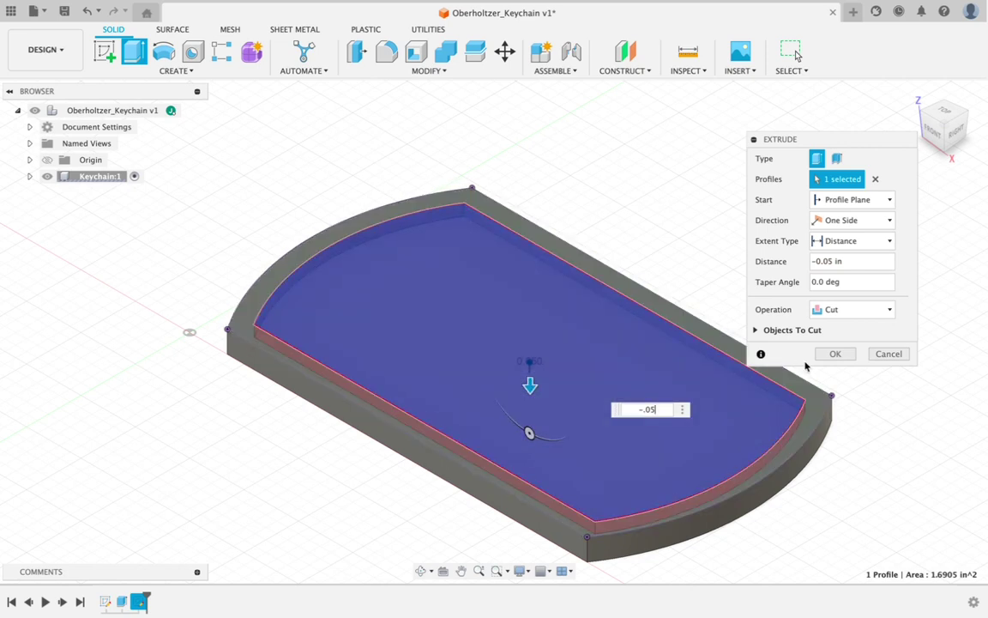
click(833, 353)
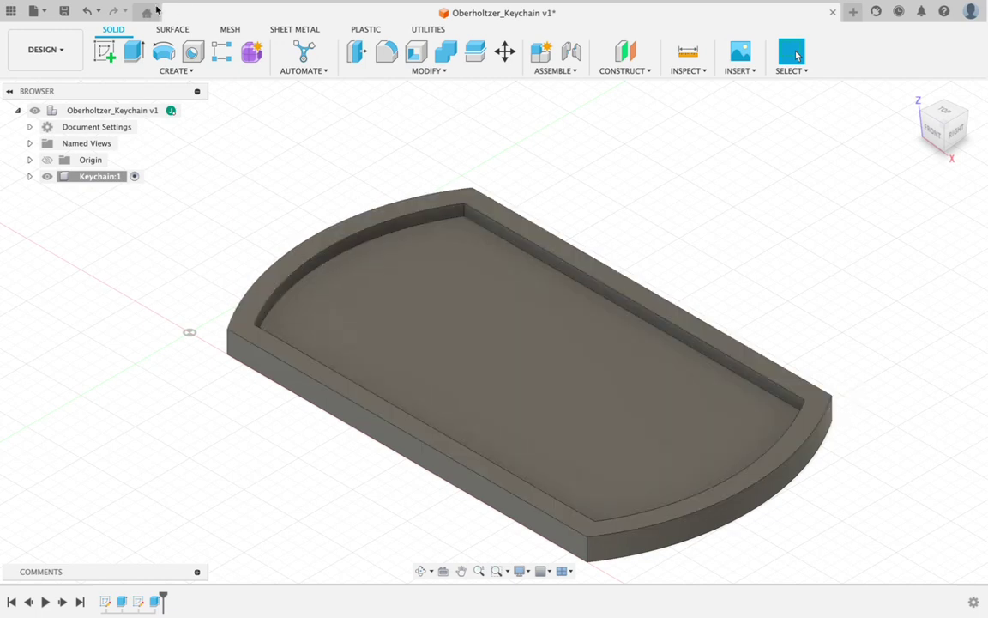
Open the pocket extrusion's feature settings from the design history for review, then cancel the edit.
mouse_move(77, 15)
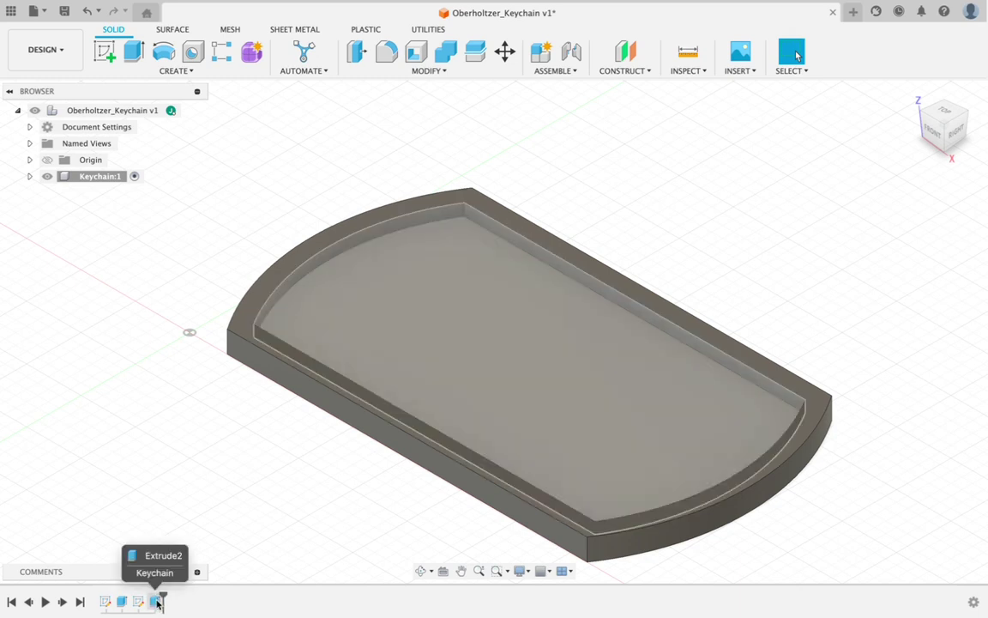
right_click(157, 602)
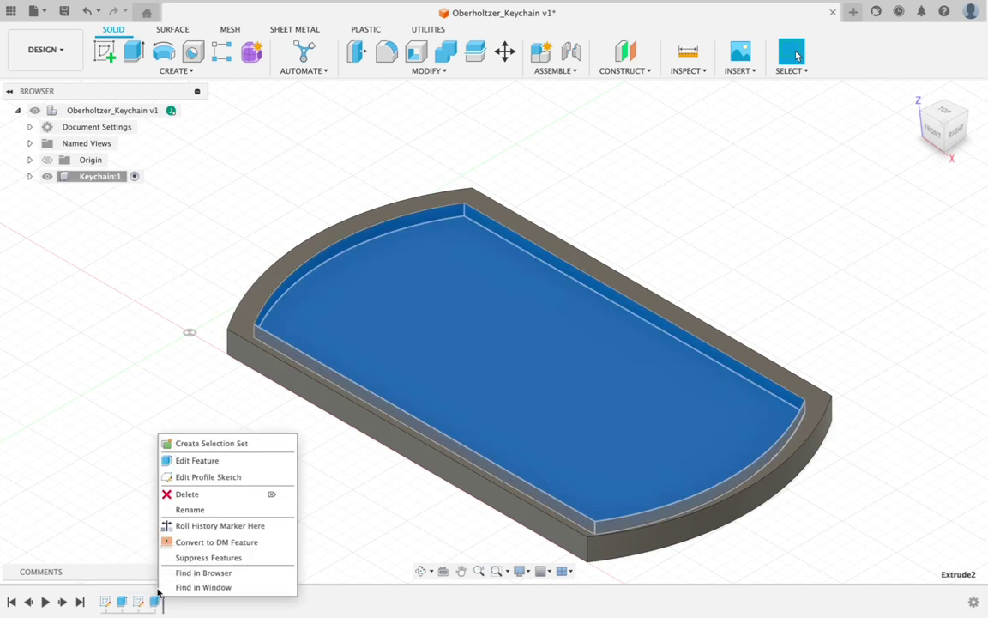
click(190, 461)
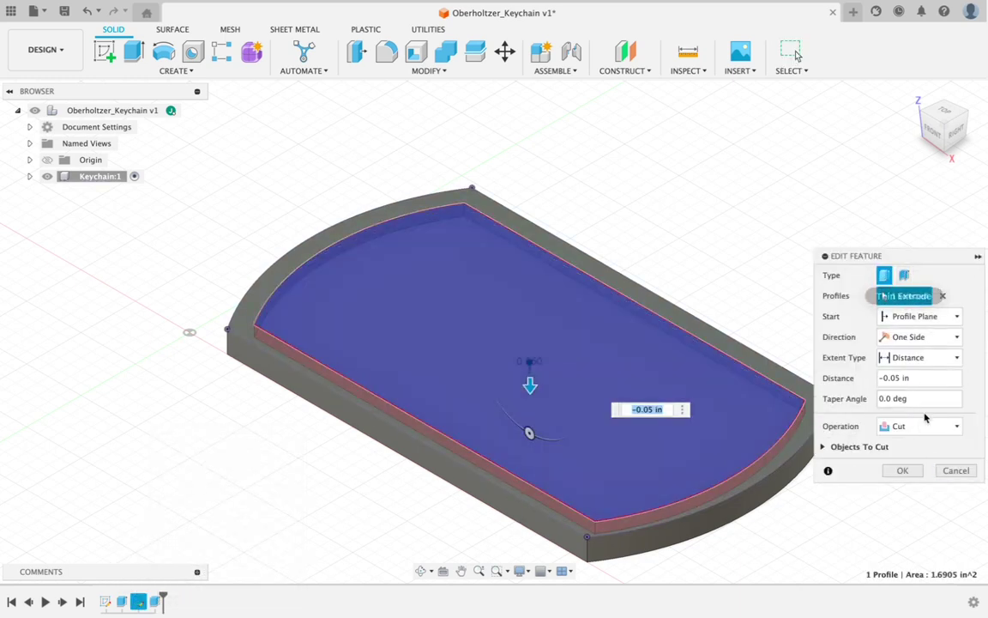
click(950, 472)
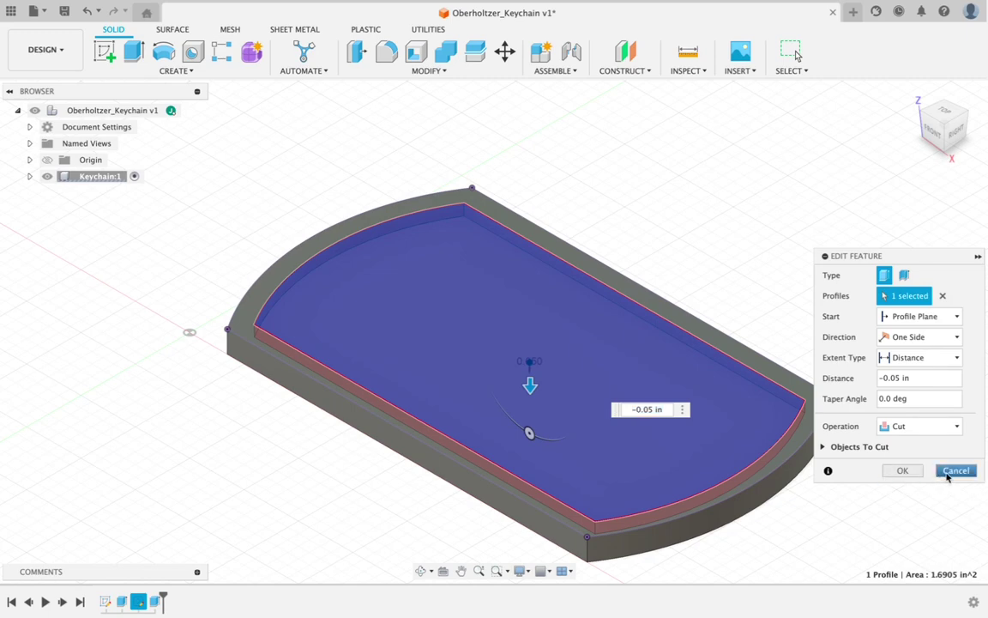